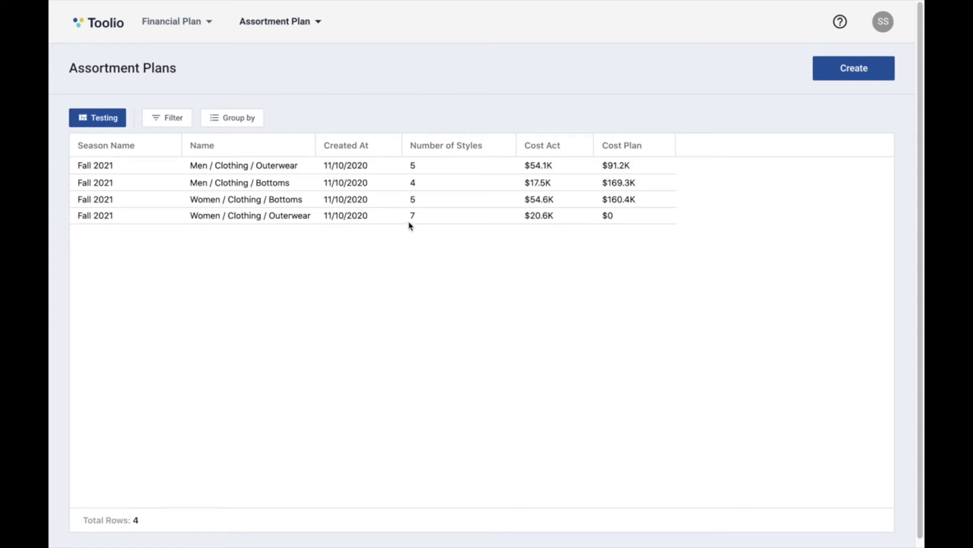
Open the Outerwear Fall 2021 plan and expand Black and Cream to show Blake Jacket and Members Windbreaker.
click(251, 169)
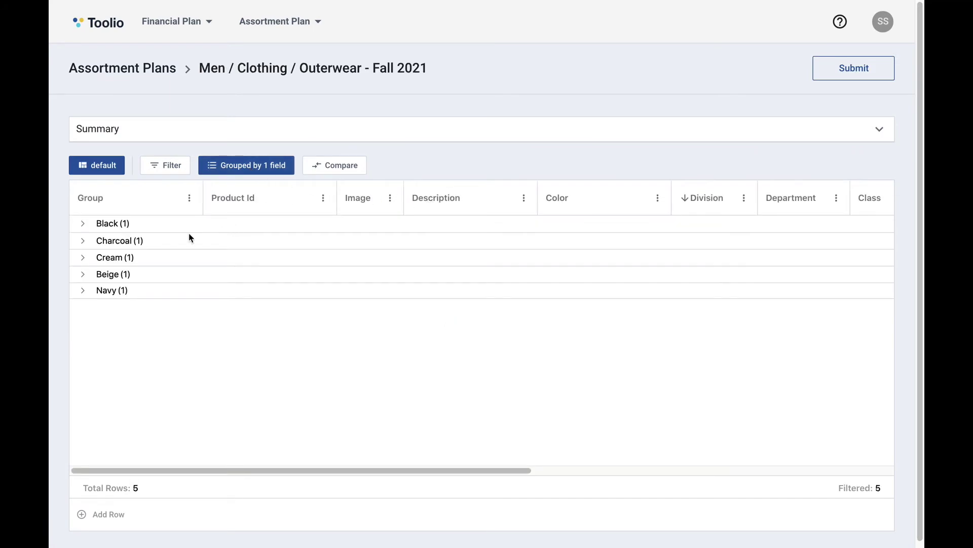
click(82, 226)
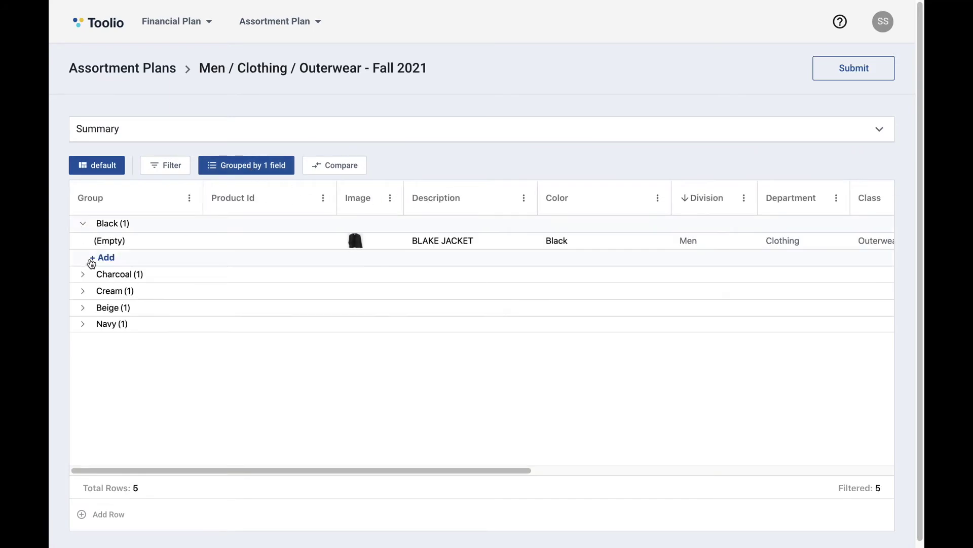
click(82, 292)
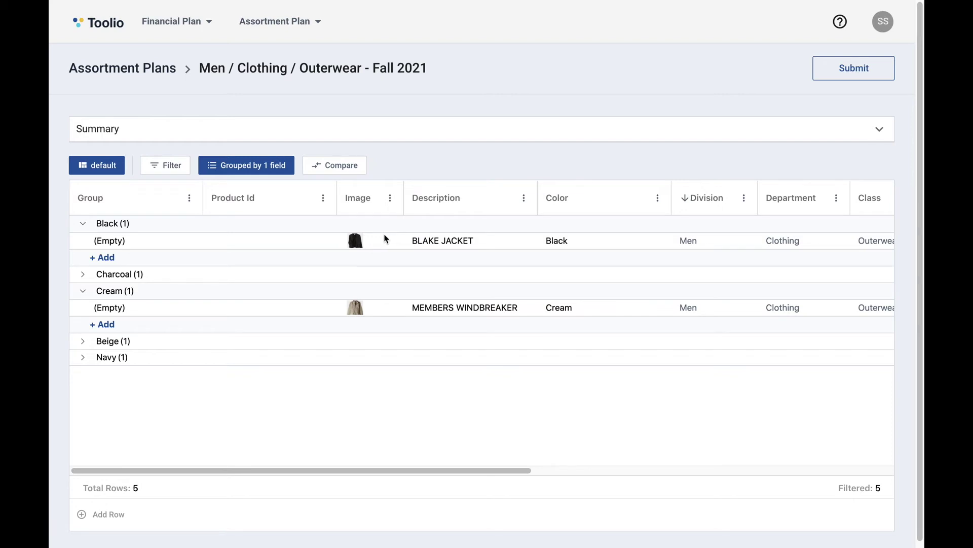
Add a blank placeholder row under Black, cancelling the image picker without attaching an image.
click(104, 258)
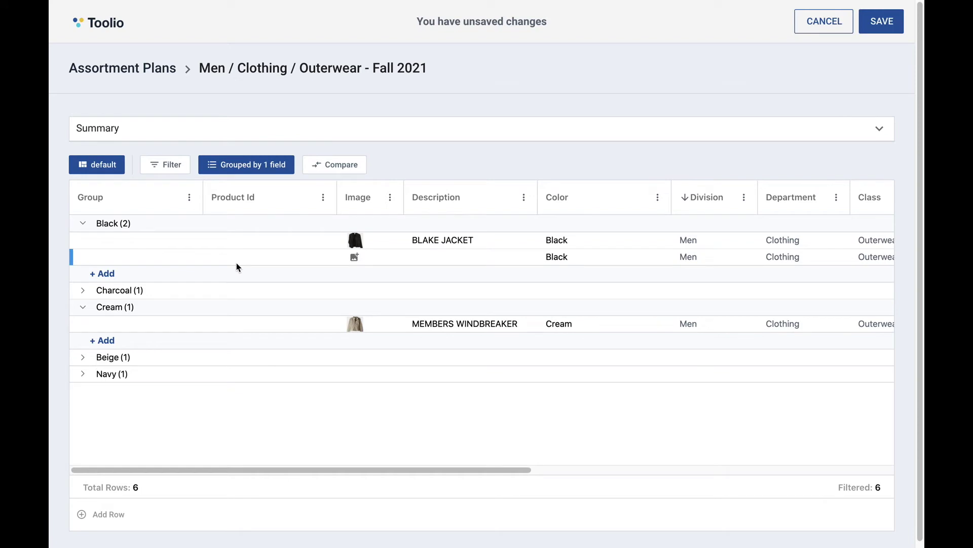
click(356, 261)
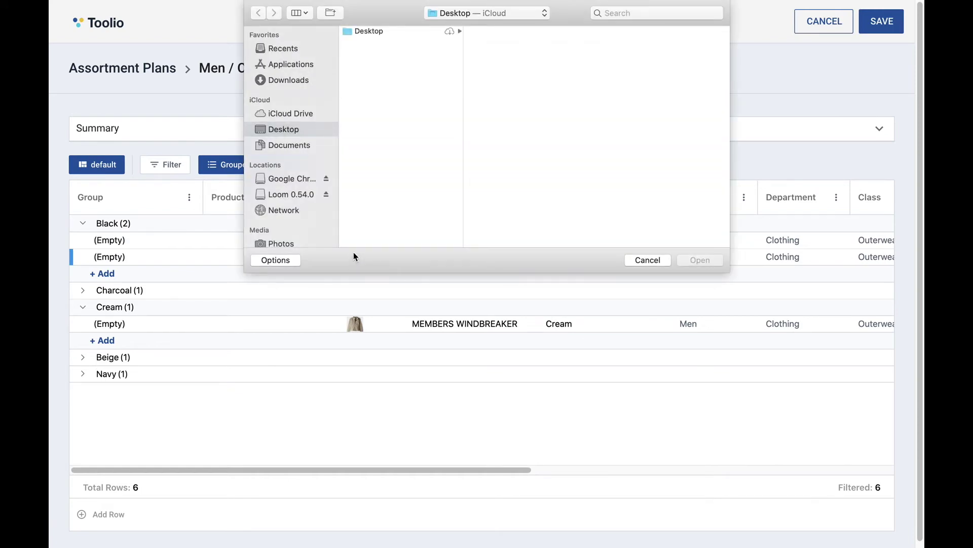
click(648, 260)
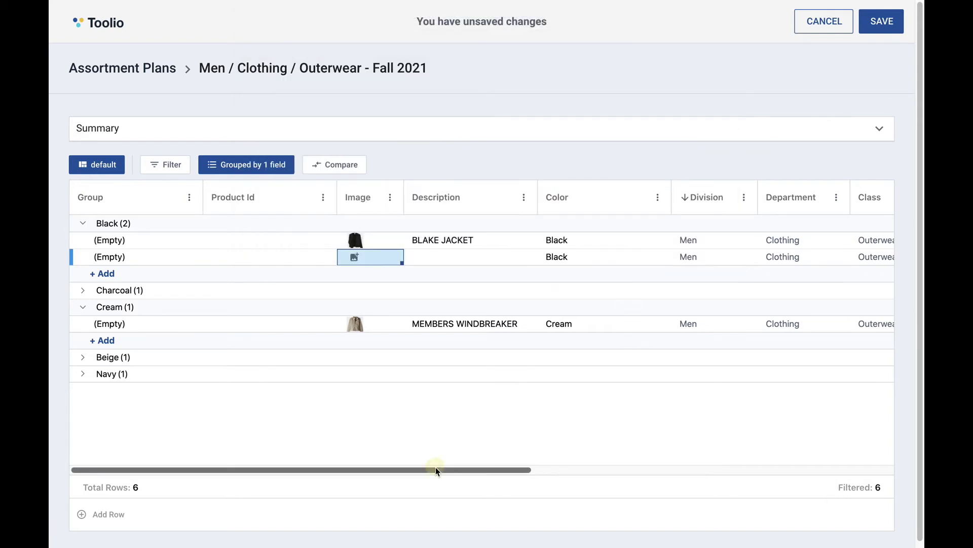
drag(436, 467, 508, 477)
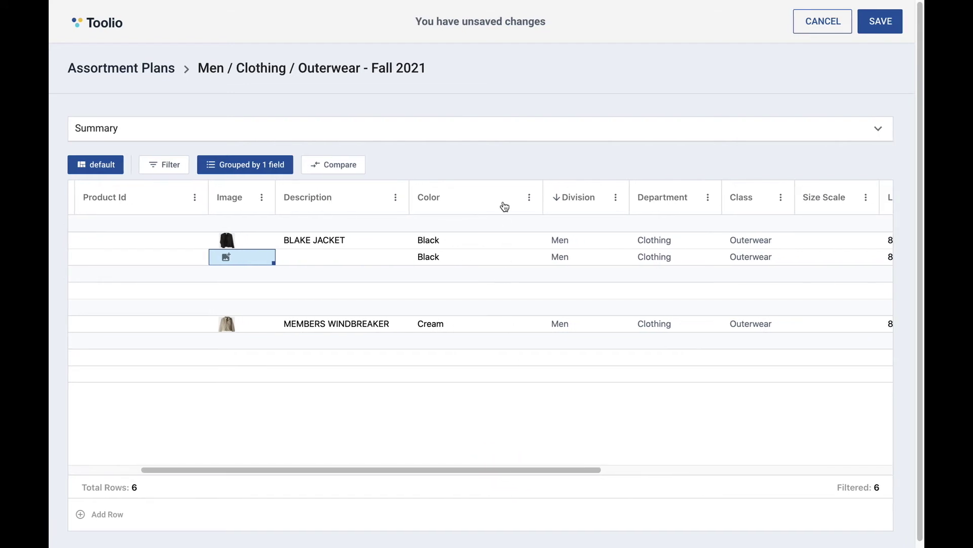
scroll(491, 239, right, 3)
scroll(493, 238, right, 3)
scroll(493, 239, right, 2)
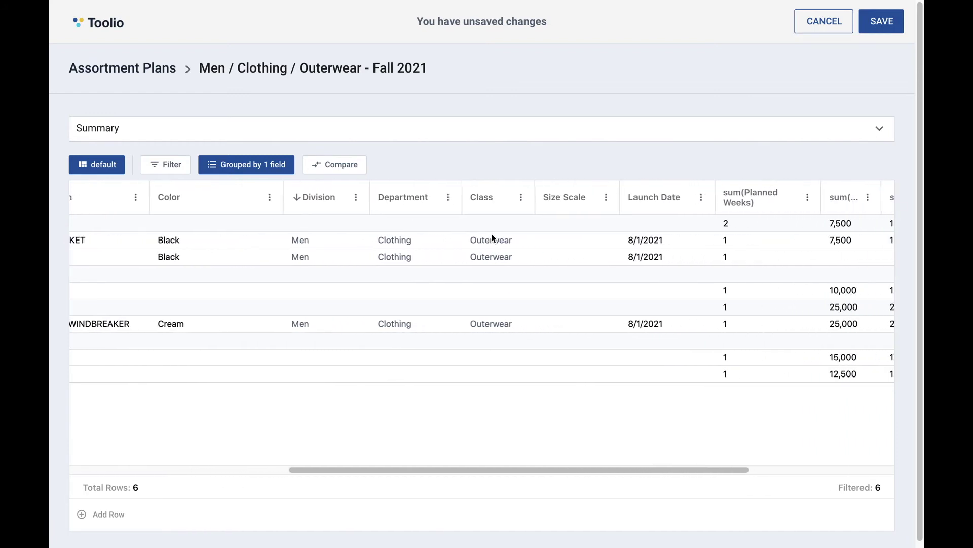
scroll(503, 239, right, 1)
scroll(568, 246, right, 2)
scroll(569, 247, right, 1)
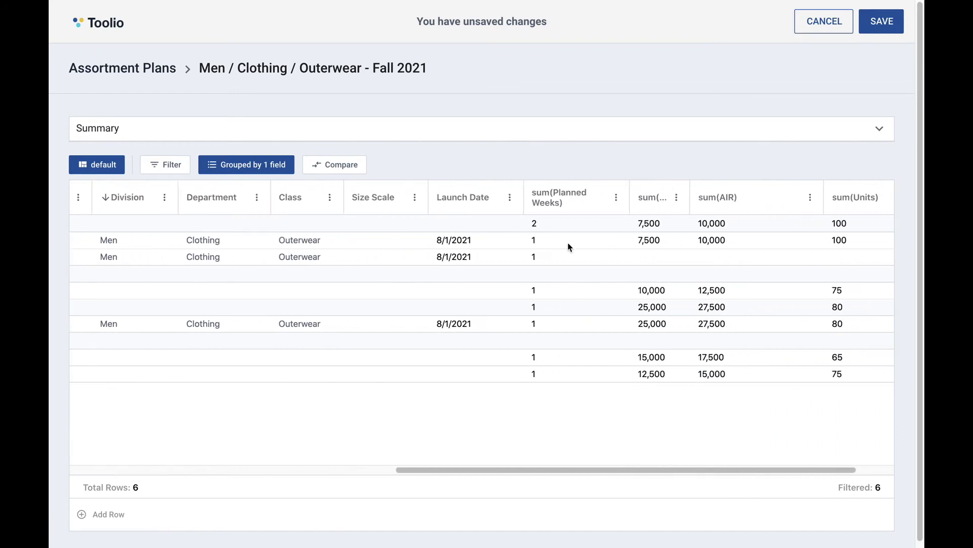
scroll(567, 247, right, 1)
scroll(568, 246, right, 1)
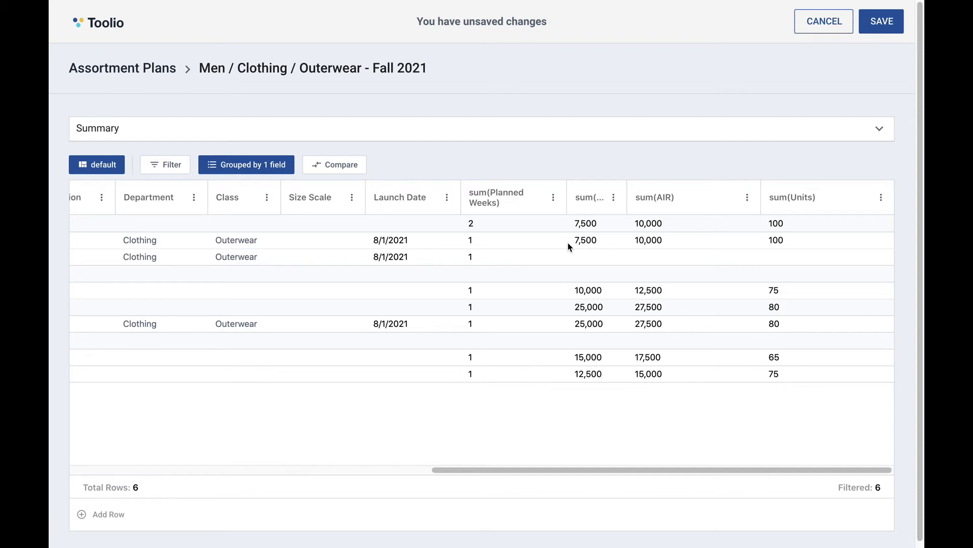
scroll(568, 243, left, 3)
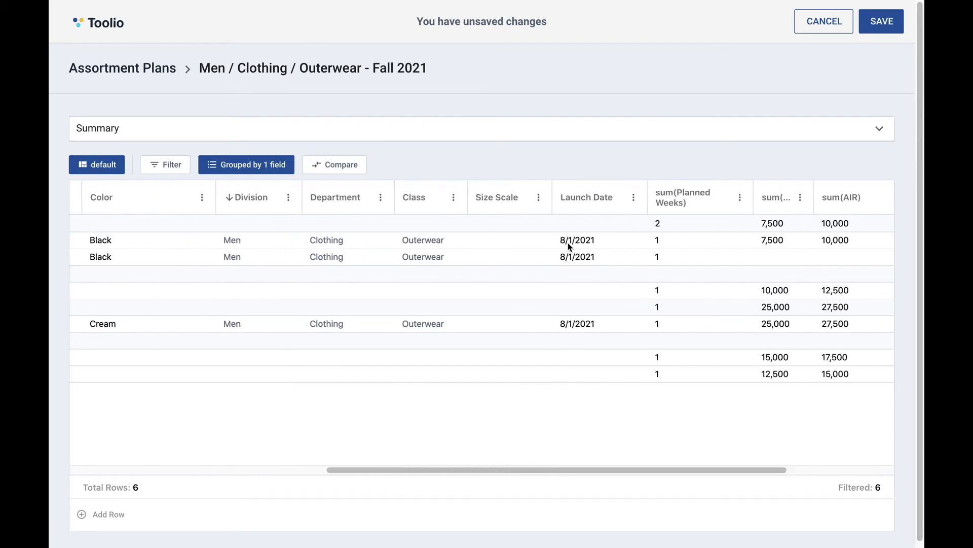
scroll(568, 243, left, 5)
scroll(567, 243, left, 3)
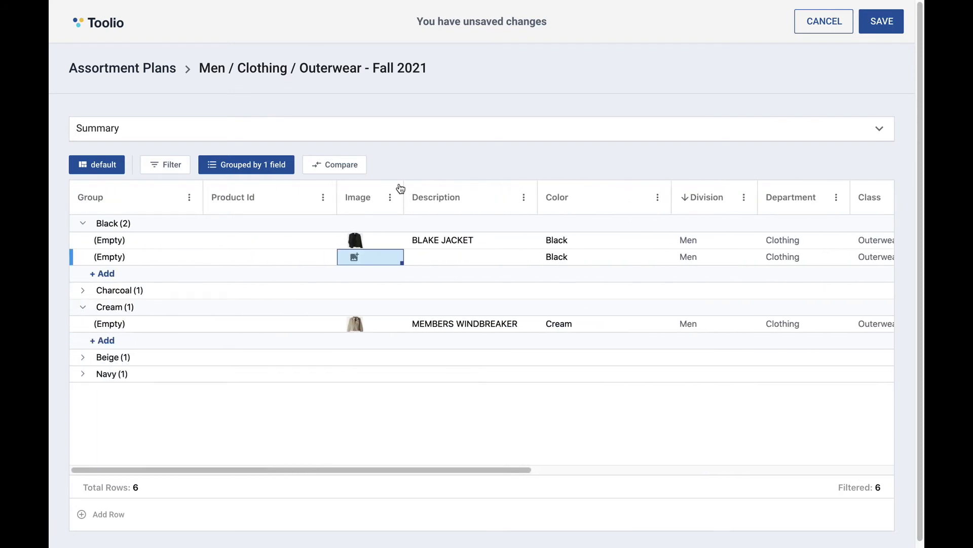
click(213, 138)
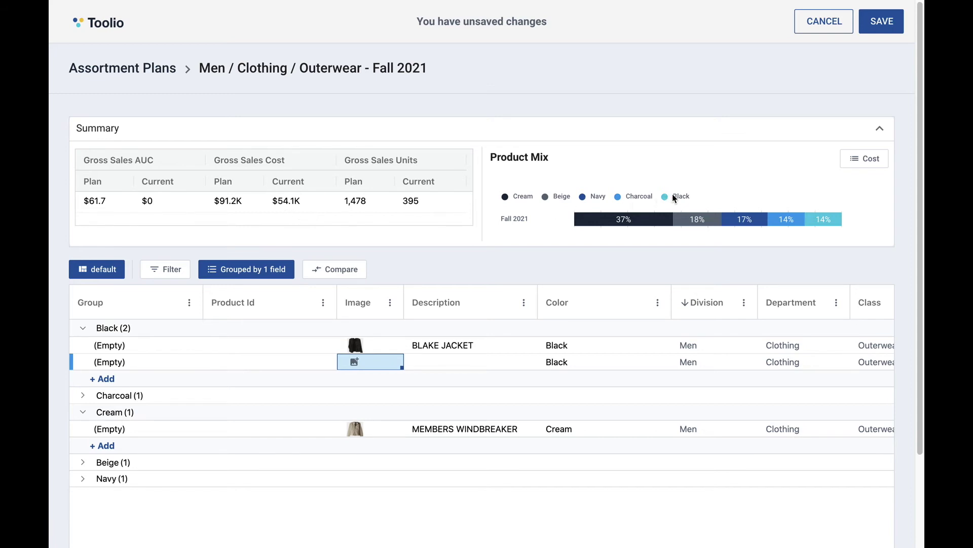
Bring up the Product Mix measure choices of cost, quantity and styles, with Cost applied.
click(865, 161)
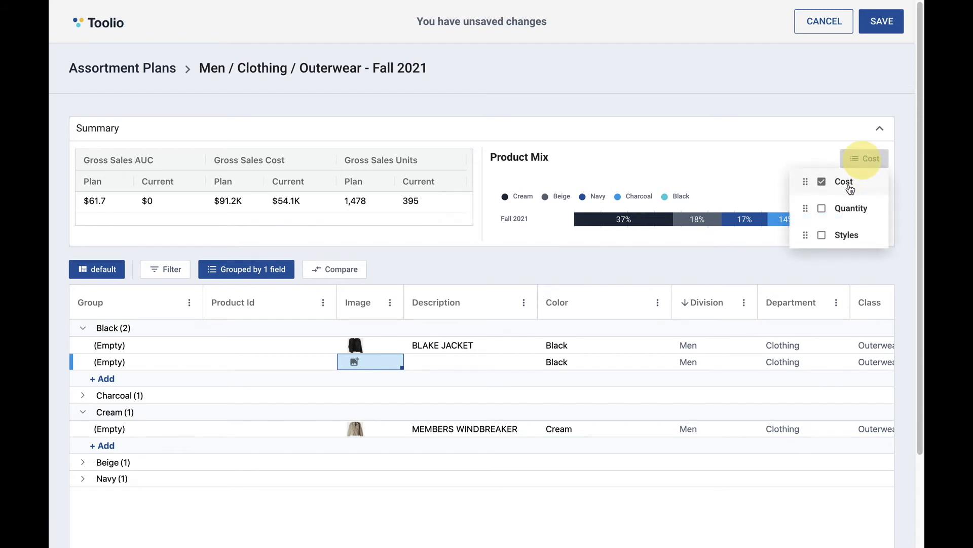
Tick Quantity and Styles so Product Mix shows them as stacked bars beside Cost.
click(823, 209)
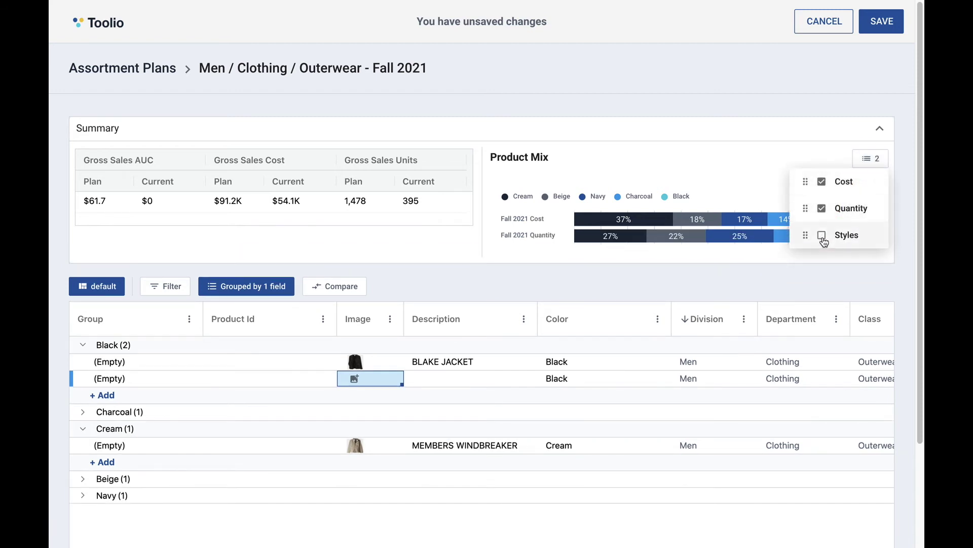
click(821, 236)
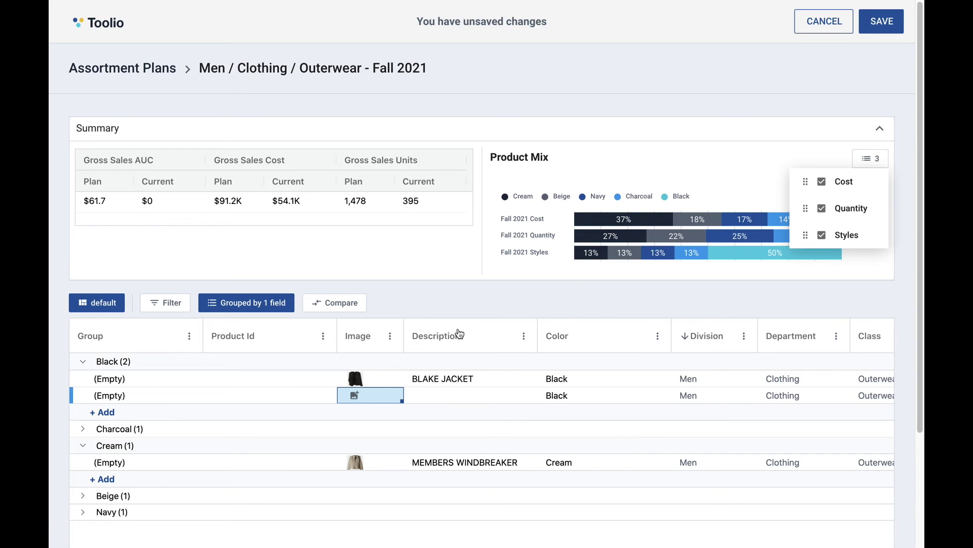
Confirm the table is unfiltered and grouped only by color, then list comparable past seasons.
click(160, 306)
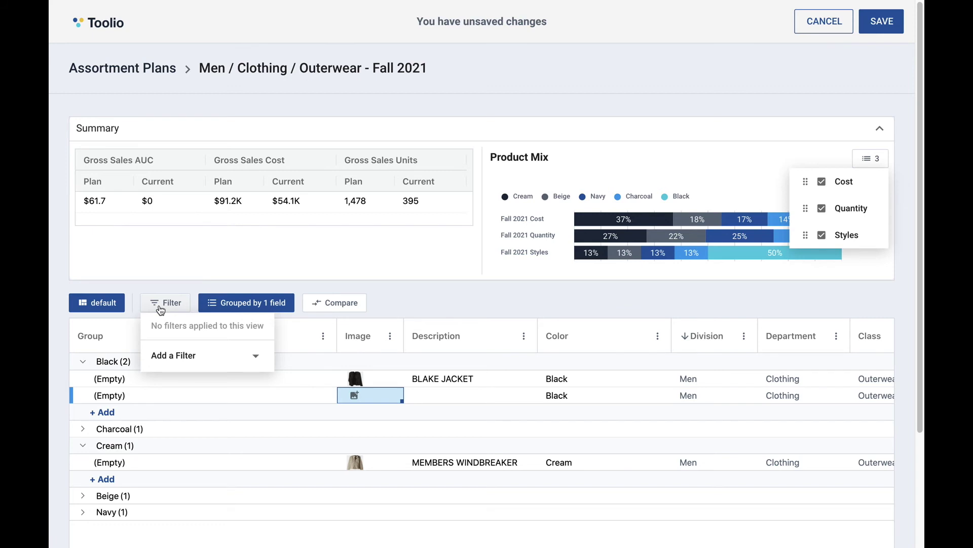
click(176, 355)
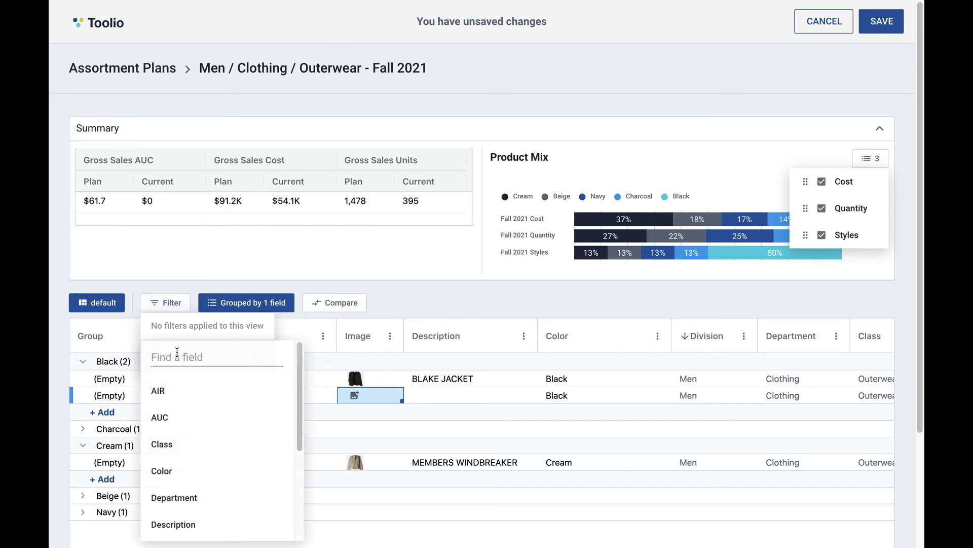
click(425, 293)
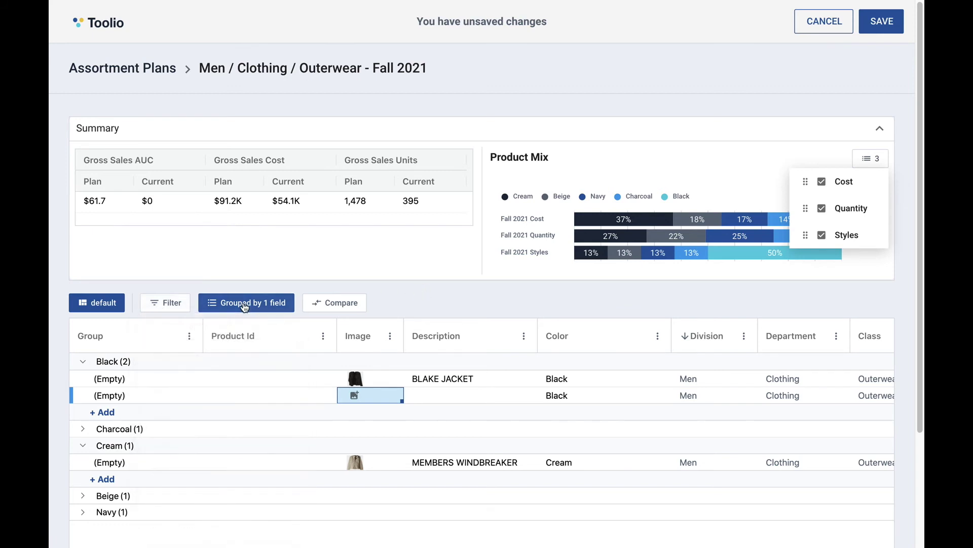
click(241, 306)
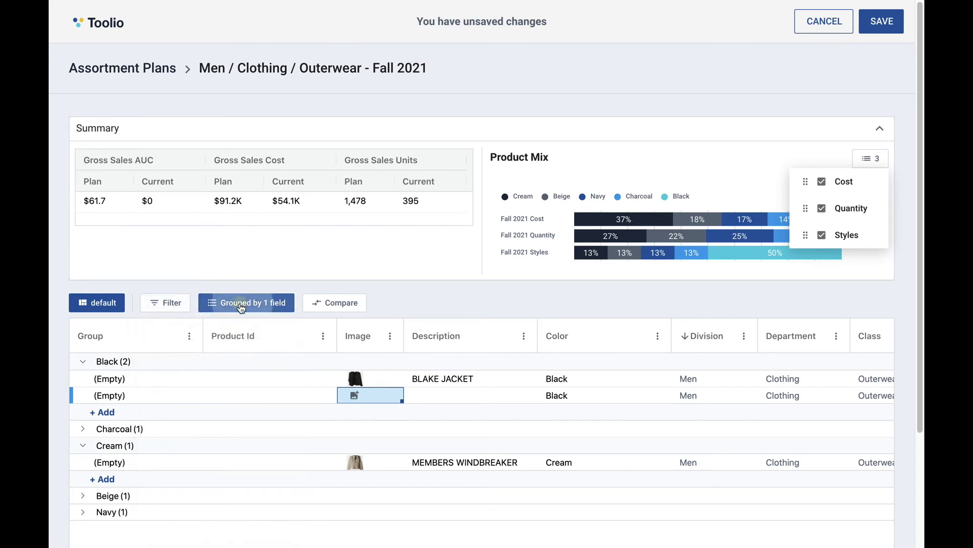
click(398, 302)
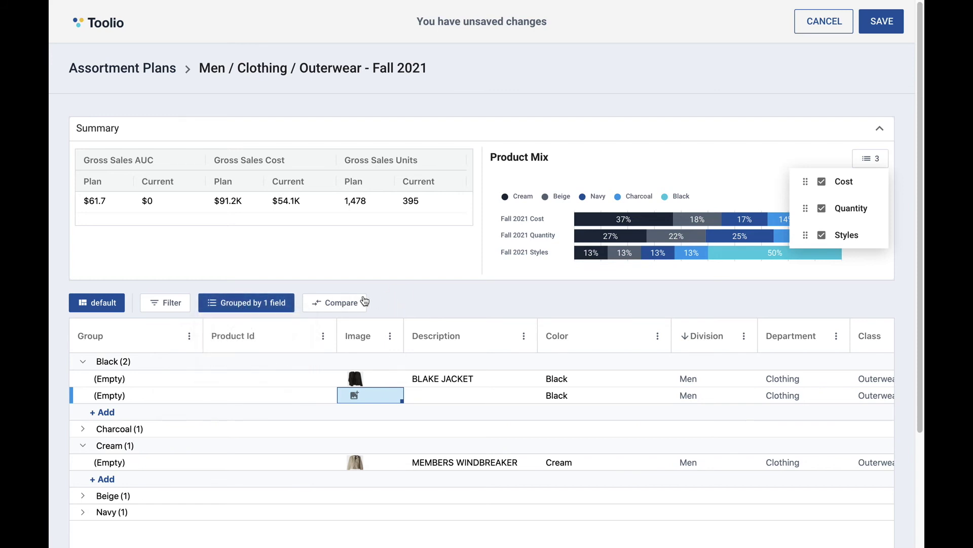
click(342, 305)
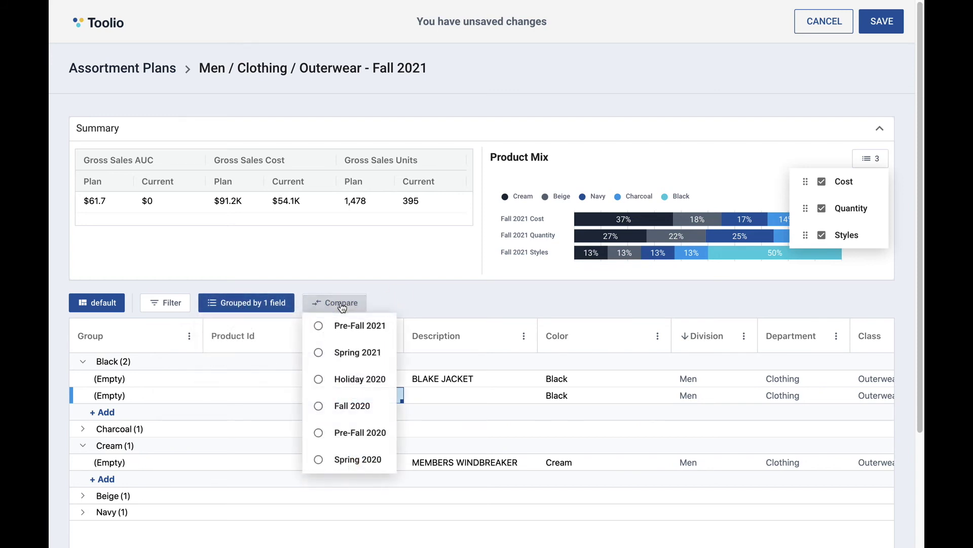
click(321, 407)
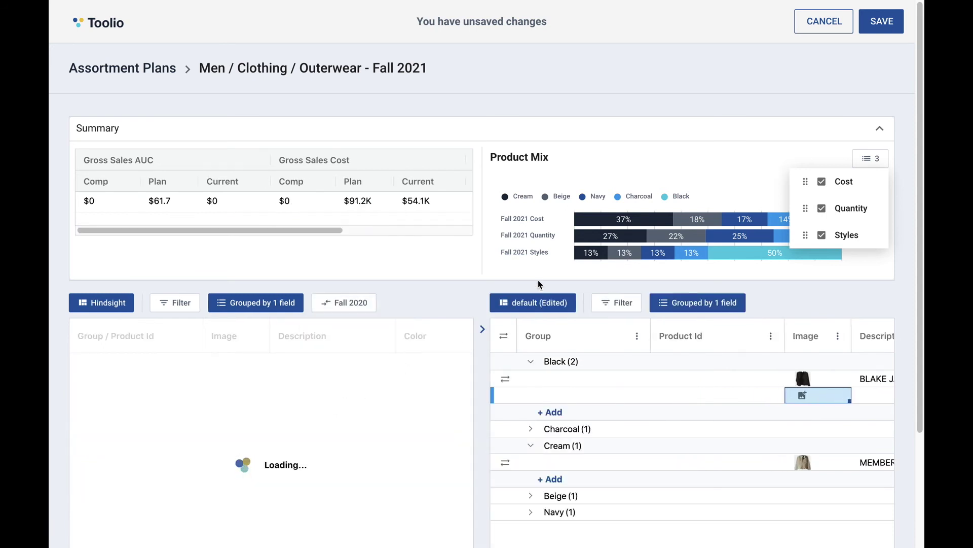
scroll(490, 271, down, 2)
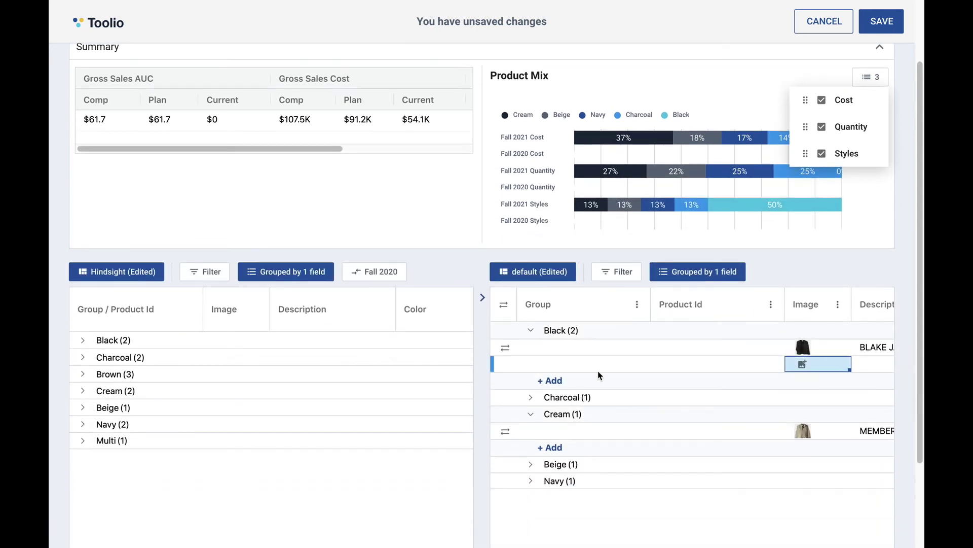
scroll(597, 376, right, 5)
scroll(598, 377, right, 2)
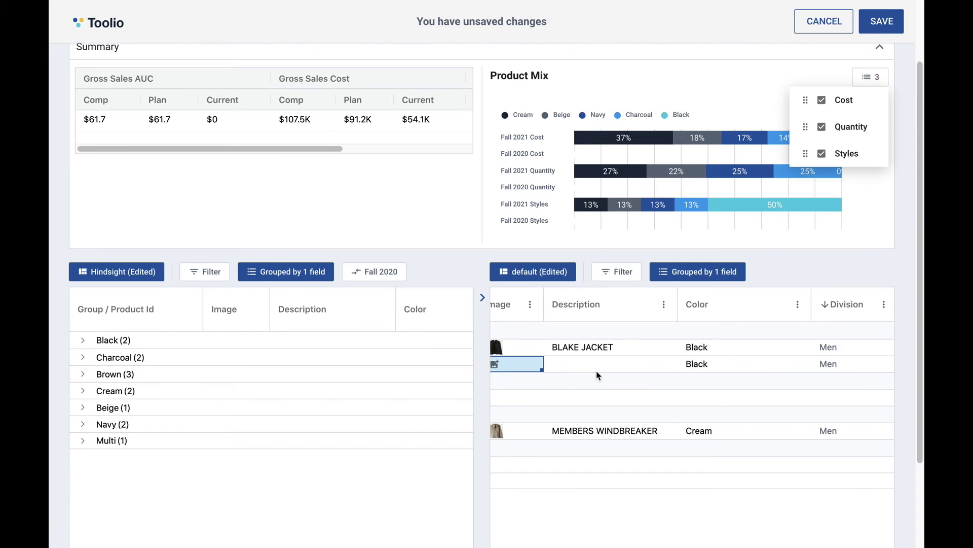
scroll(597, 375, right, 1)
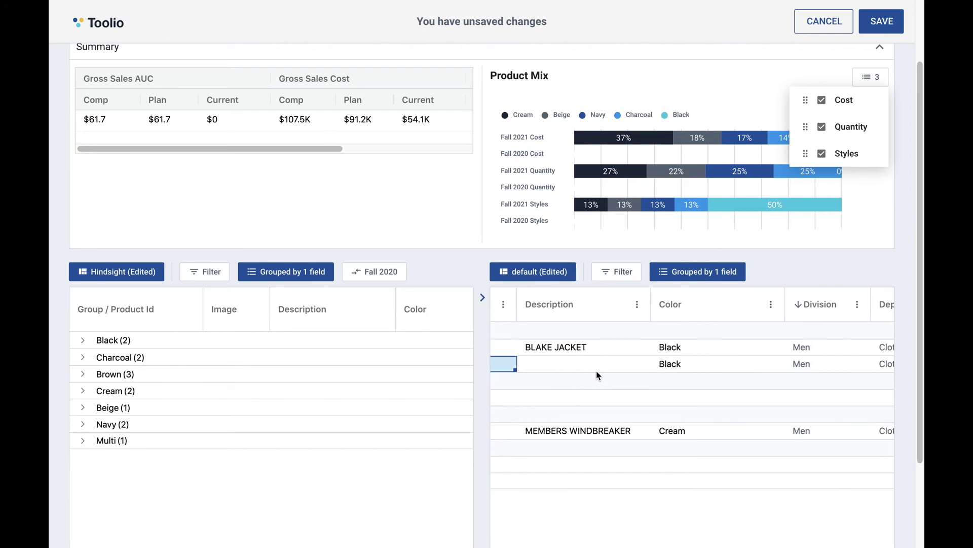
scroll(596, 375, left, 3)
scroll(597, 375, left, 1)
scroll(99, 380, down, 1)
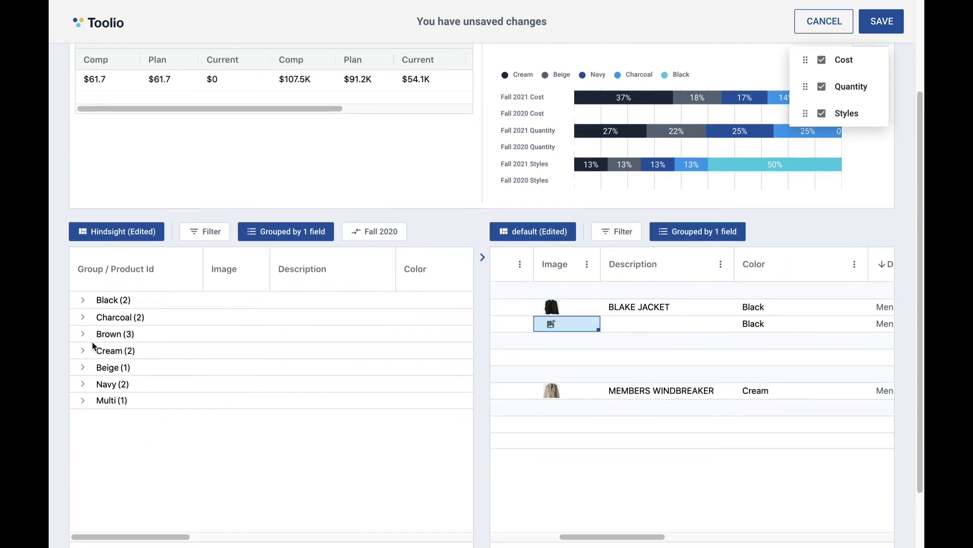
click(82, 301)
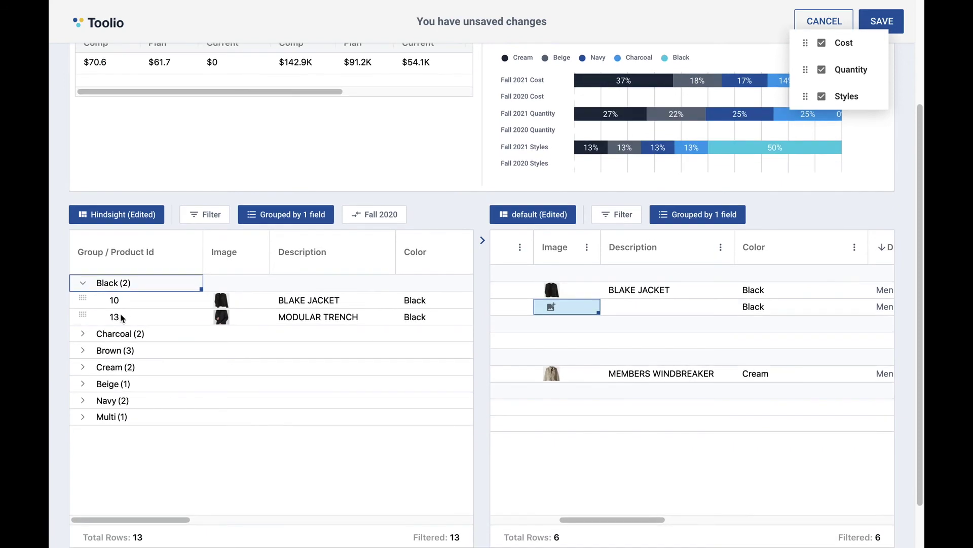
click(84, 338)
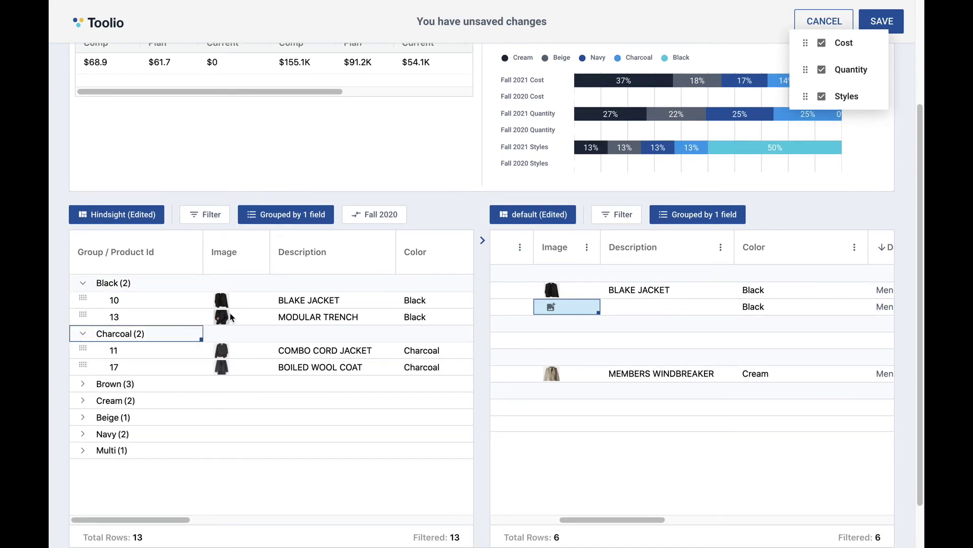
scroll(364, 346, down, 1)
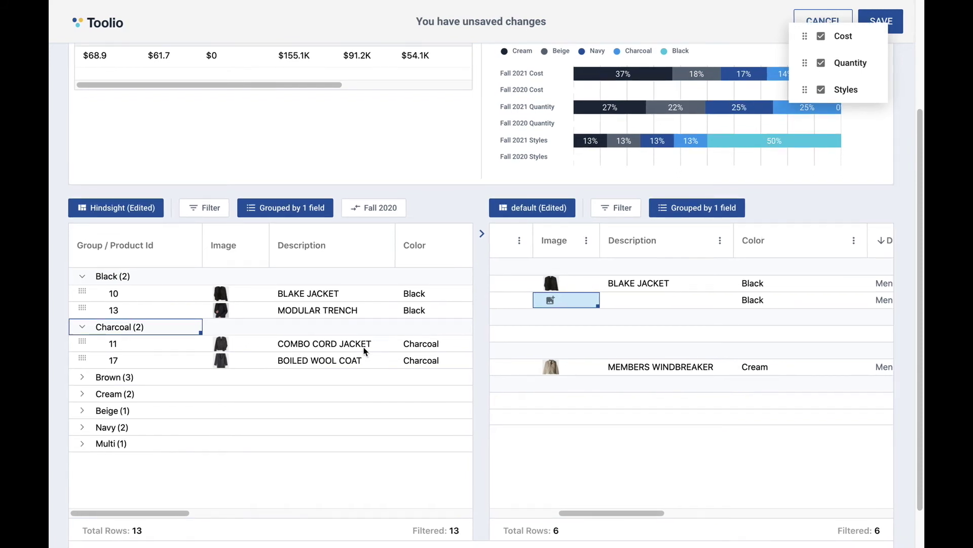
scroll(363, 347, right, 3)
scroll(381, 346, right, 3)
scroll(396, 348, right, 3)
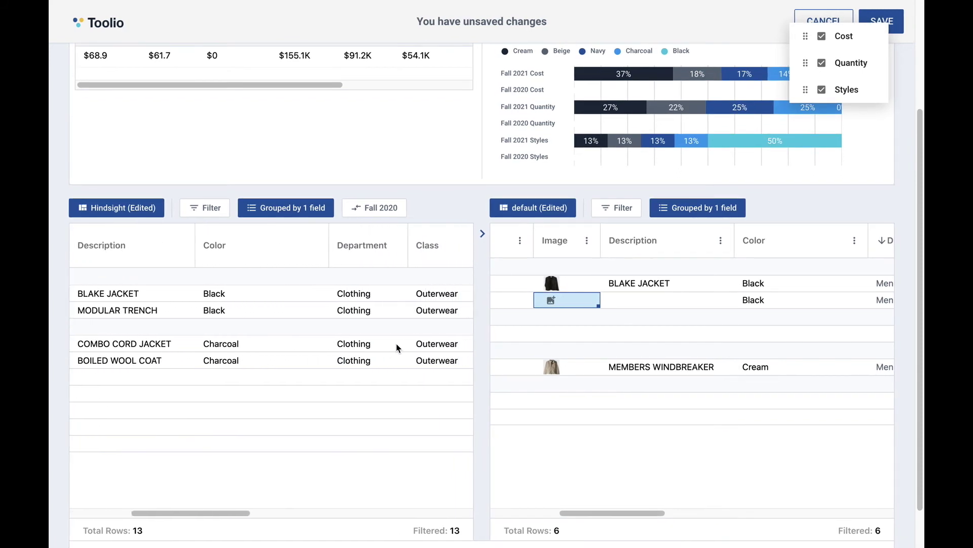
scroll(396, 348, right, 1)
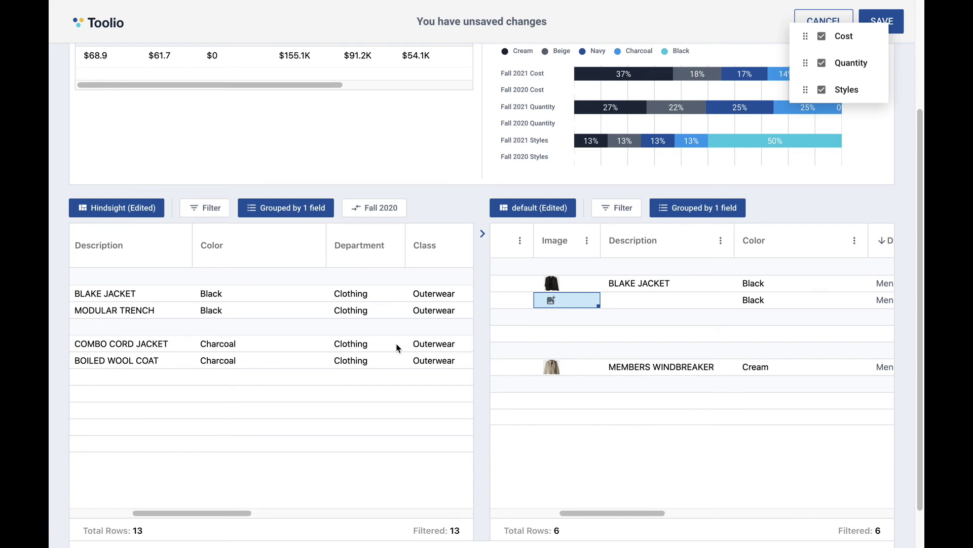
scroll(397, 347, right, 2)
scroll(397, 348, right, 3)
scroll(396, 347, right, 2)
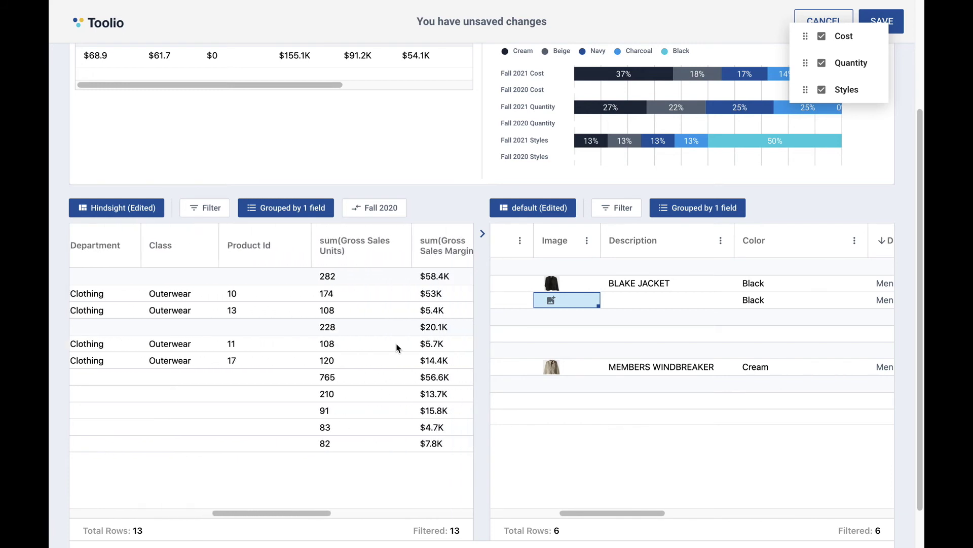
scroll(396, 348, right, 2)
scroll(397, 347, right, 1)
scroll(328, 333, right, 1)
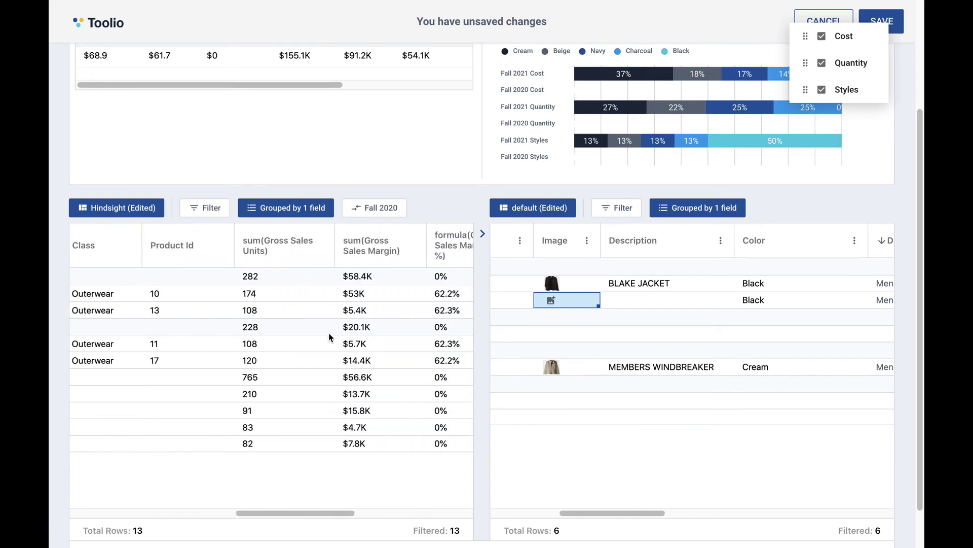
scroll(329, 333, right, 2)
scroll(328, 333, right, 1)
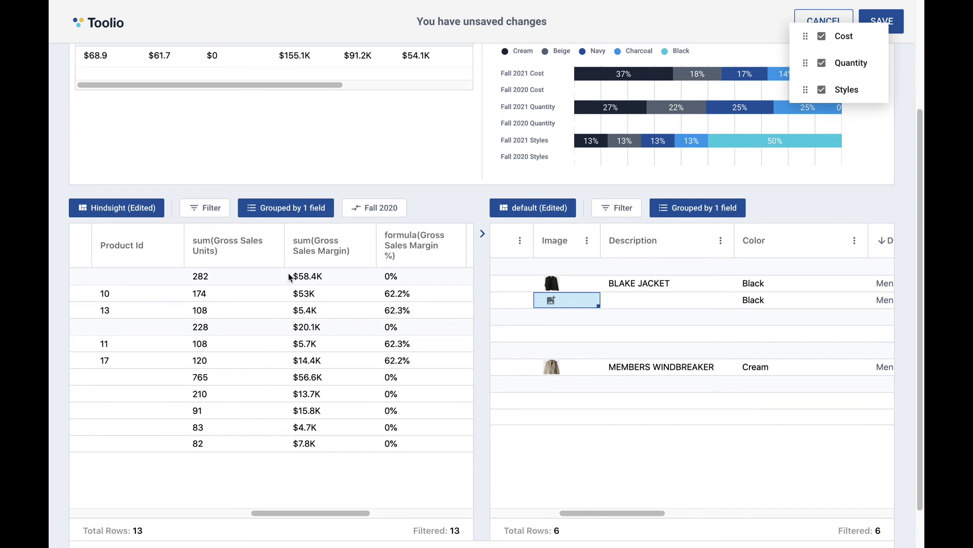
scroll(289, 277, right, 1)
scroll(289, 277, right, 3)
scroll(289, 277, right, 2)
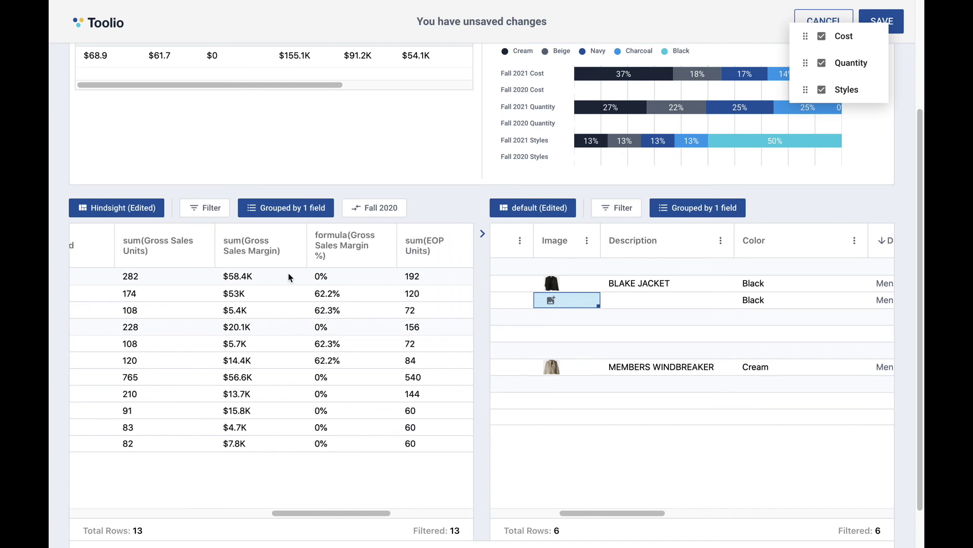
scroll(289, 276, right, 1)
scroll(289, 277, right, 1)
scroll(289, 277, right, 2)
scroll(289, 277, right, 2)
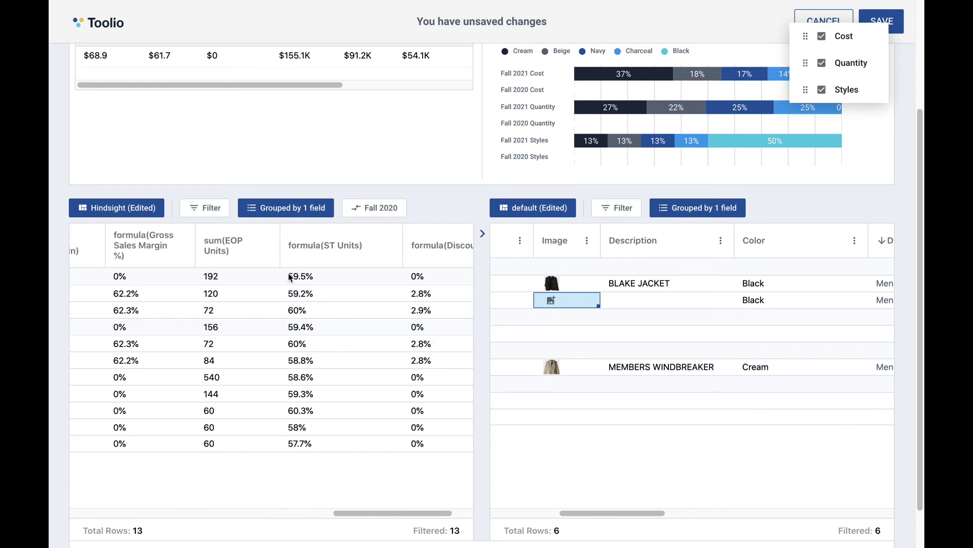
scroll(289, 277, right, 2)
scroll(289, 276, right, 1)
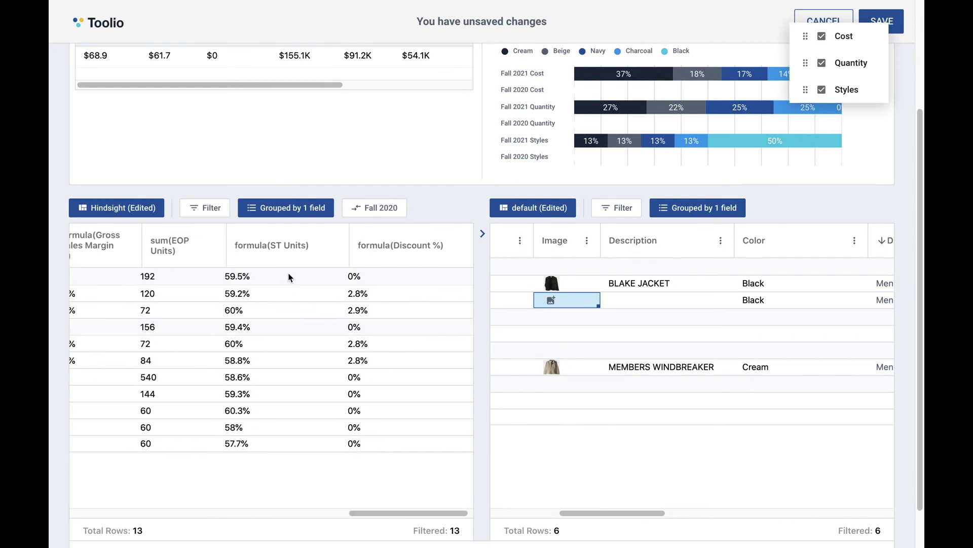
scroll(289, 277, left, 1)
scroll(290, 277, left, 3)
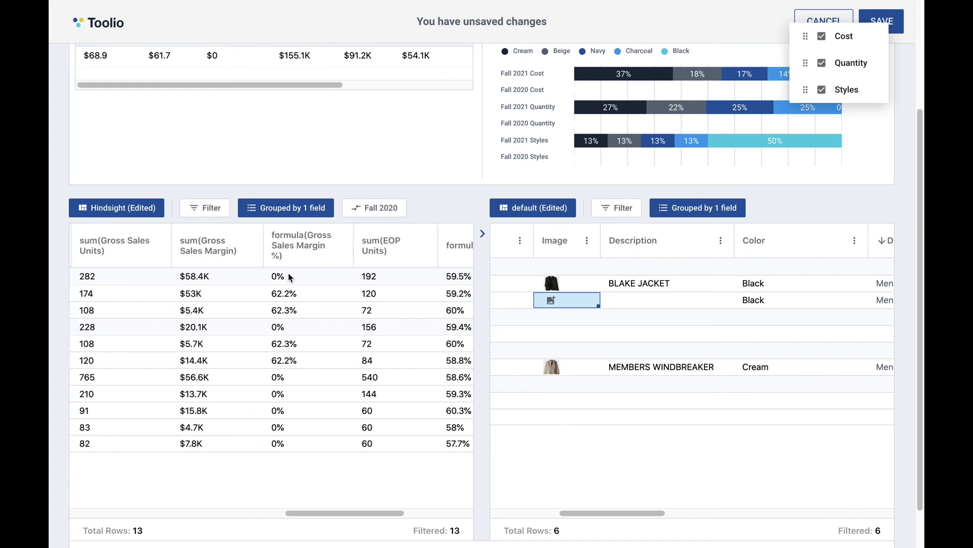
scroll(289, 277, left, 1)
scroll(289, 276, left, 3)
scroll(289, 278, left, 3)
scroll(289, 277, left, 1)
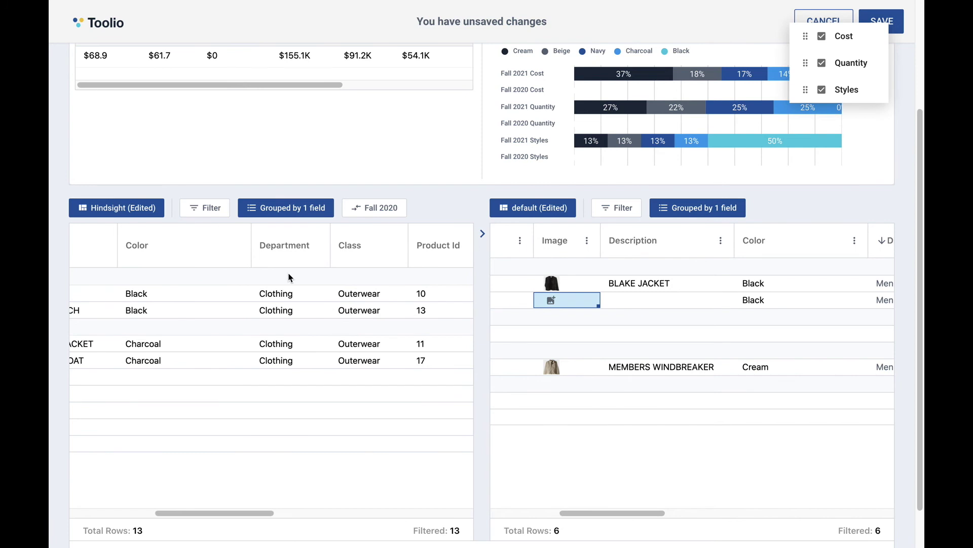
scroll(290, 277, left, 3)
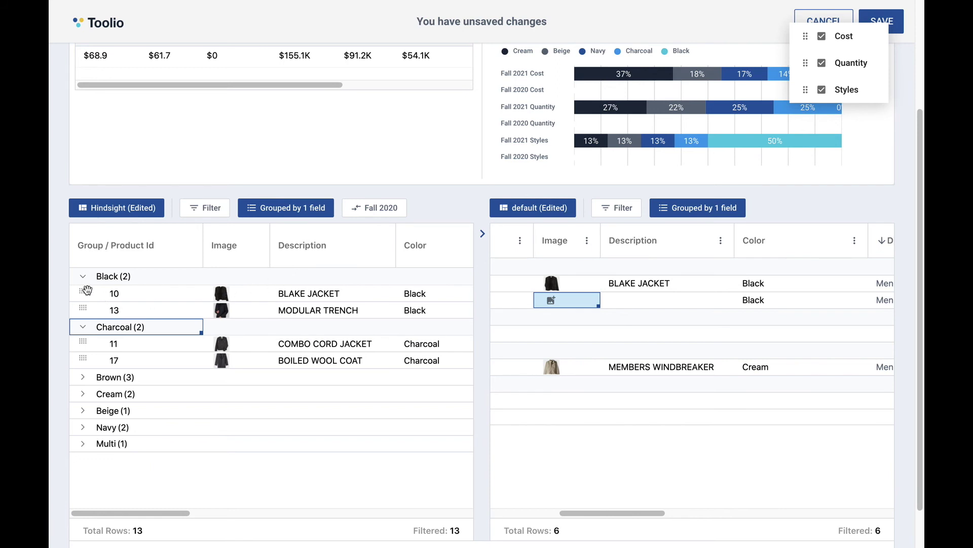
Drag Fall 2020 Blake Jacket (row 10) and Combo Cord Jacket (row 11) into the Fall 2021 plan.
drag(83, 293, 586, 344)
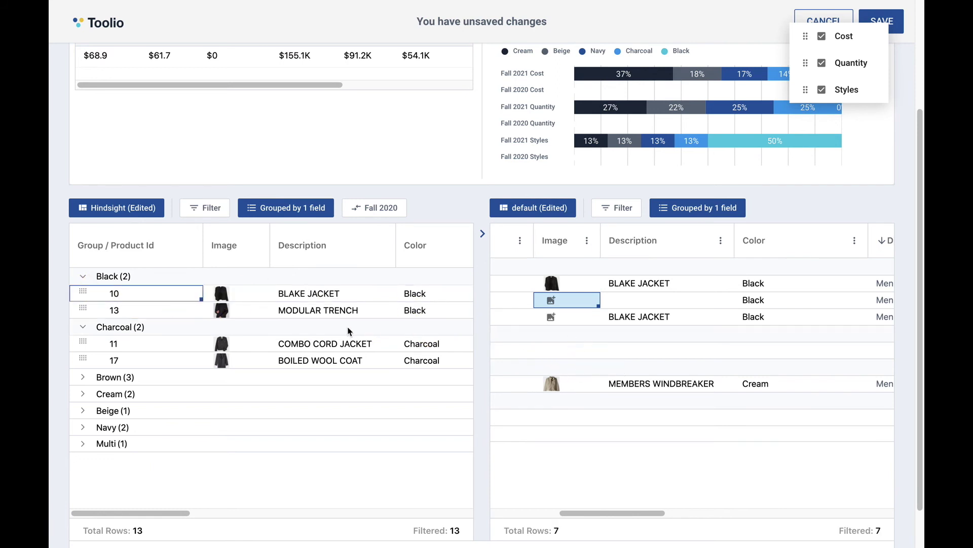
drag(78, 340, 576, 368)
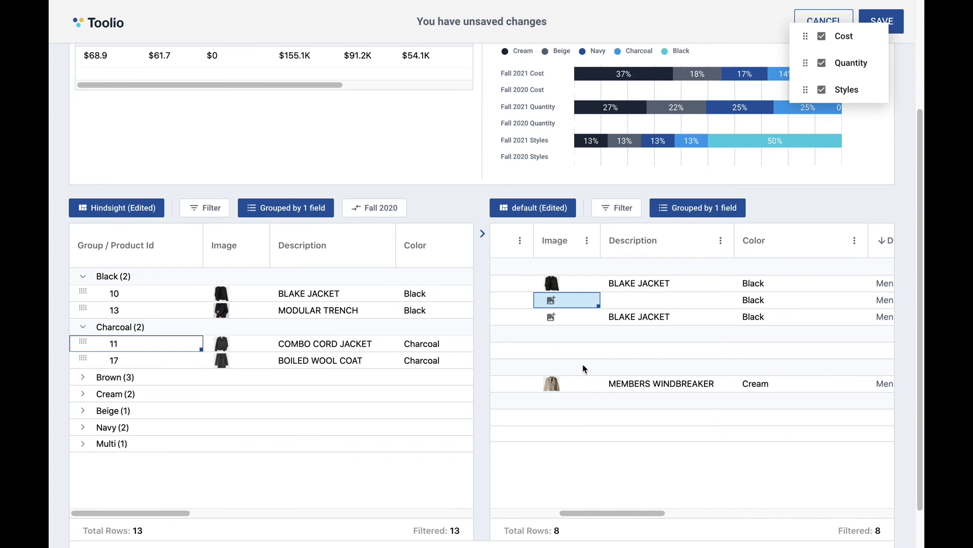
scroll(722, 358, right, 3)
scroll(722, 359, right, 3)
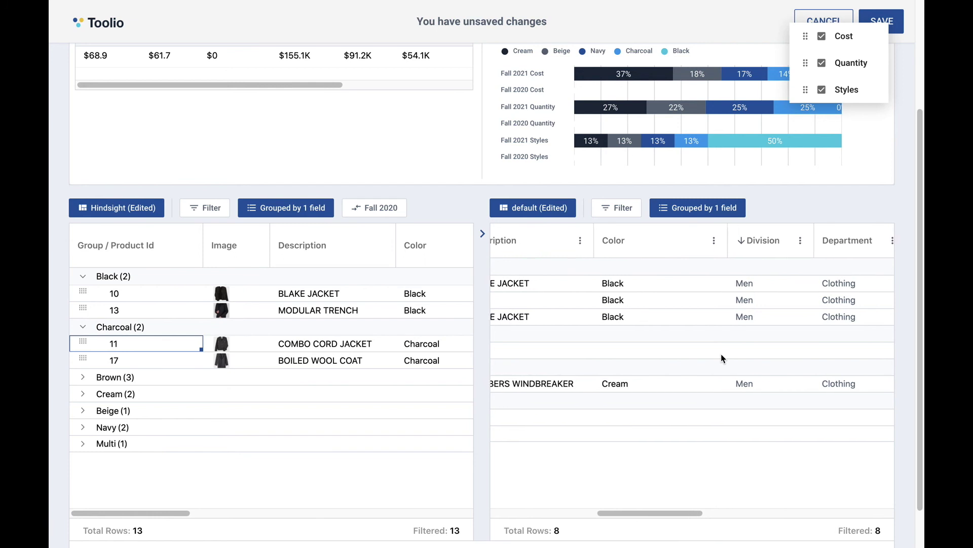
scroll(721, 359, right, 2)
scroll(720, 358, right, 2)
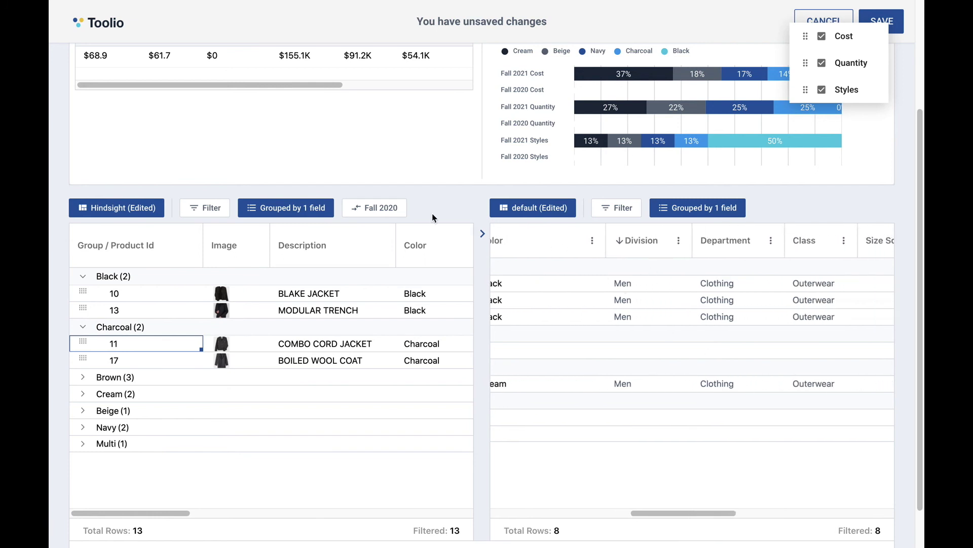
scroll(621, 314, left, 5)
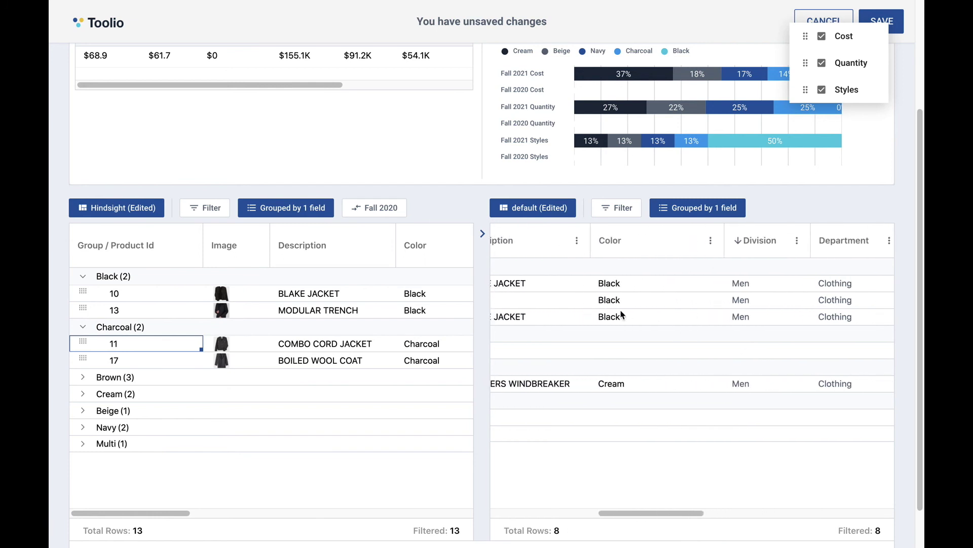
click(381, 208)
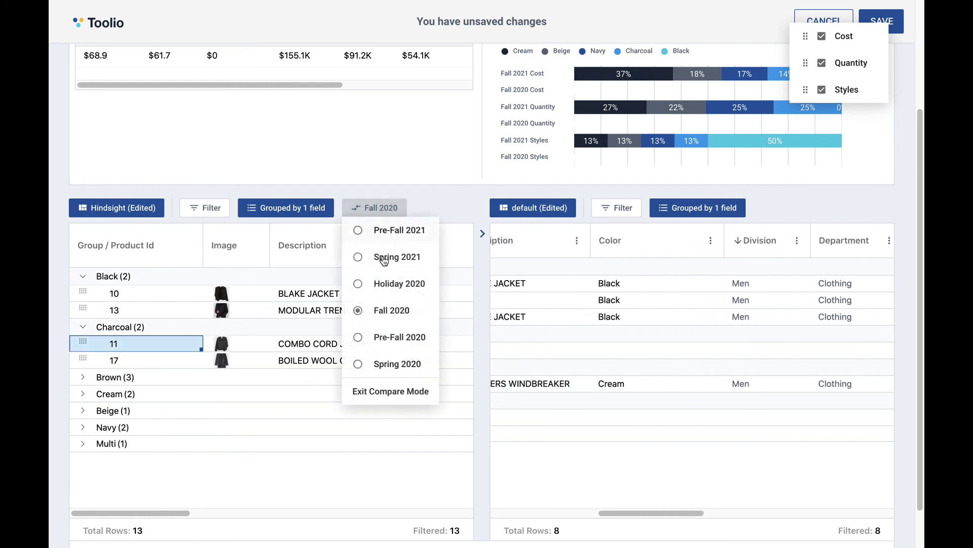
Exit Fall 2020 compare mode and move to the Assortment Visualize product card gallery.
click(388, 390)
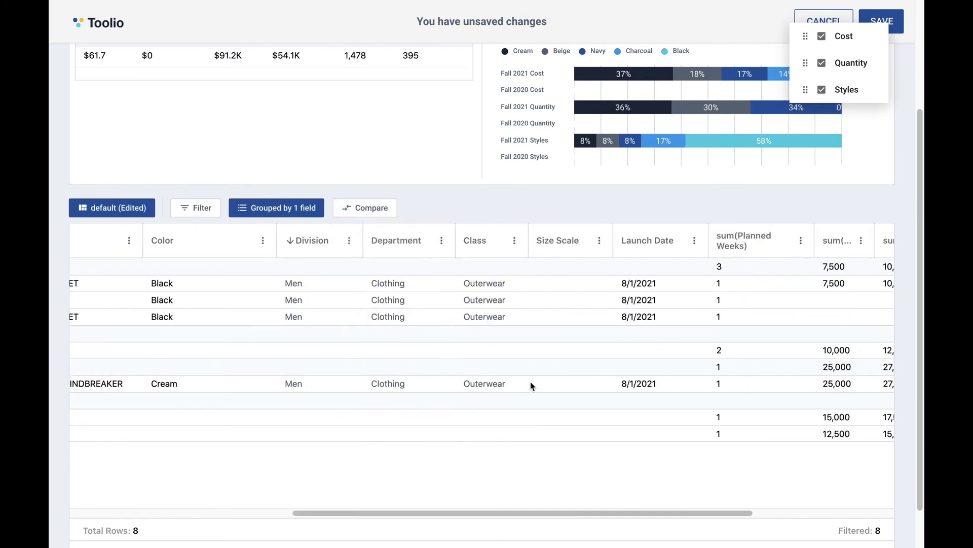
scroll(612, 369, right, 1)
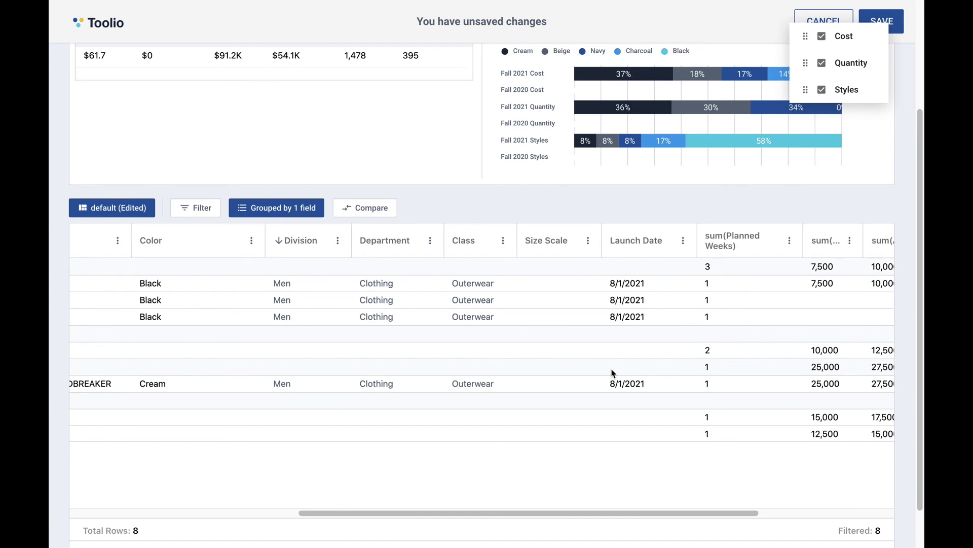
scroll(612, 370, left, 3)
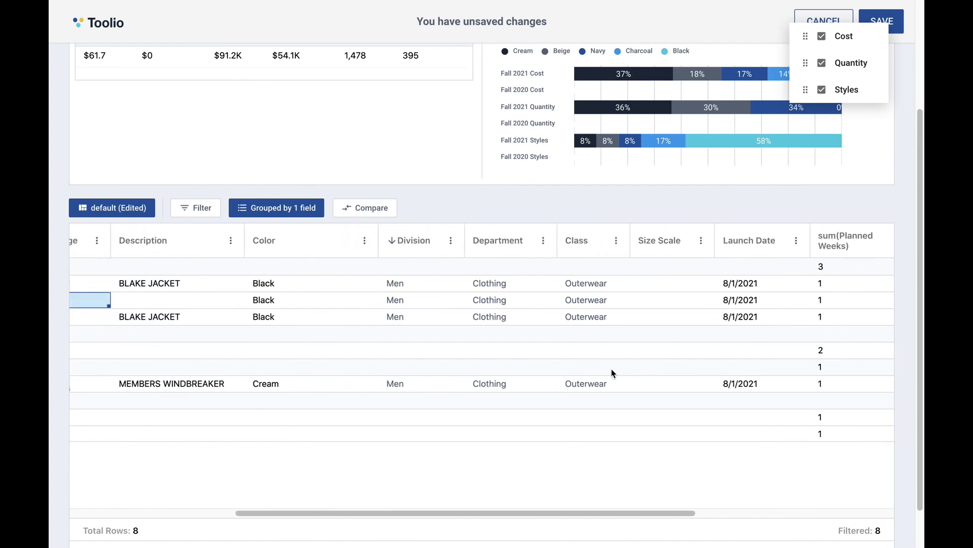
scroll(612, 370, left, 2)
scroll(612, 369, left, 1)
scroll(612, 370, left, 2)
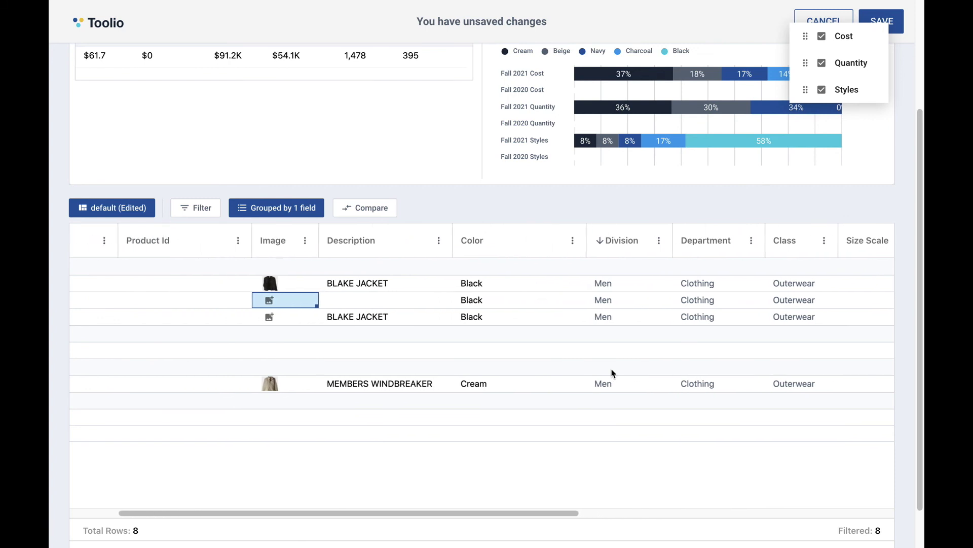
scroll(612, 369, left, 2)
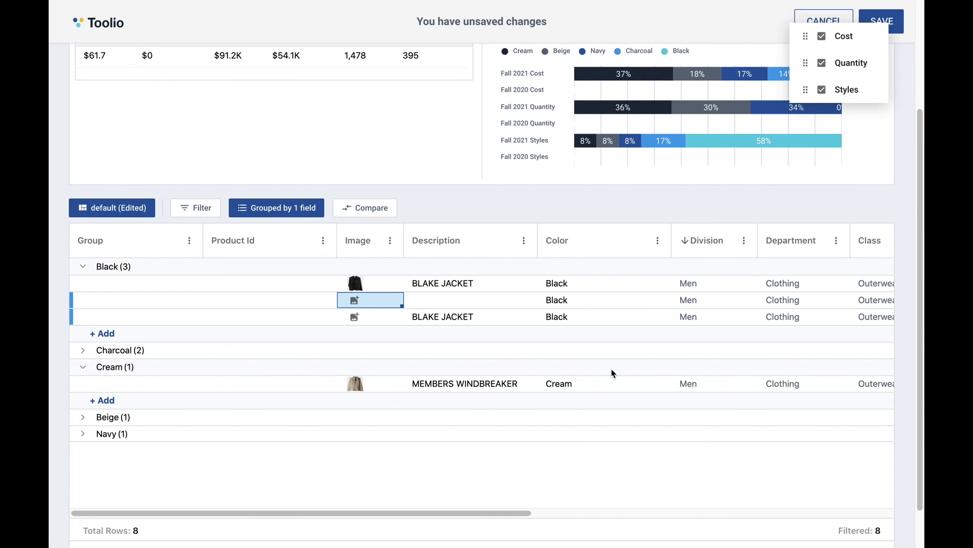
scroll(688, 363, right, 5)
scroll(688, 363, right, 2)
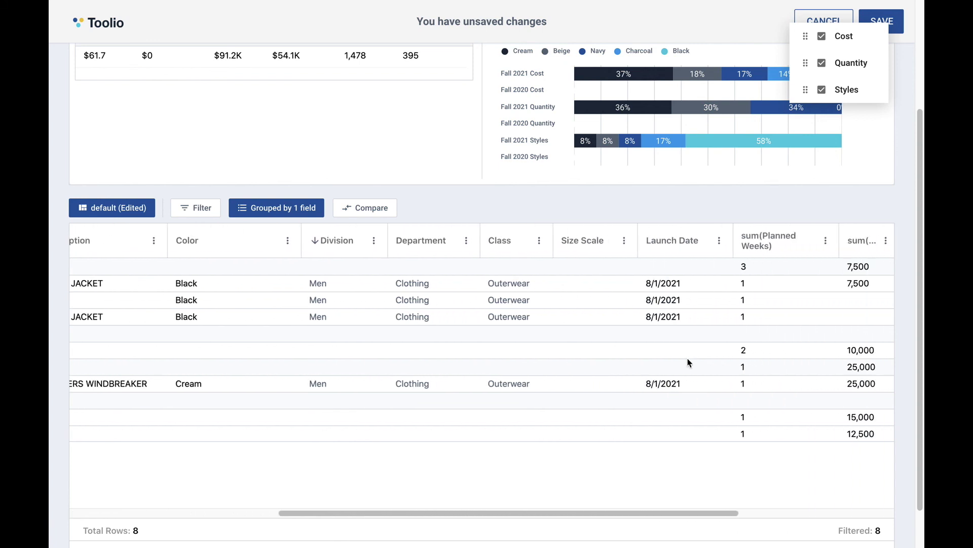
scroll(687, 364, right, 3)
scroll(687, 363, right, 1)
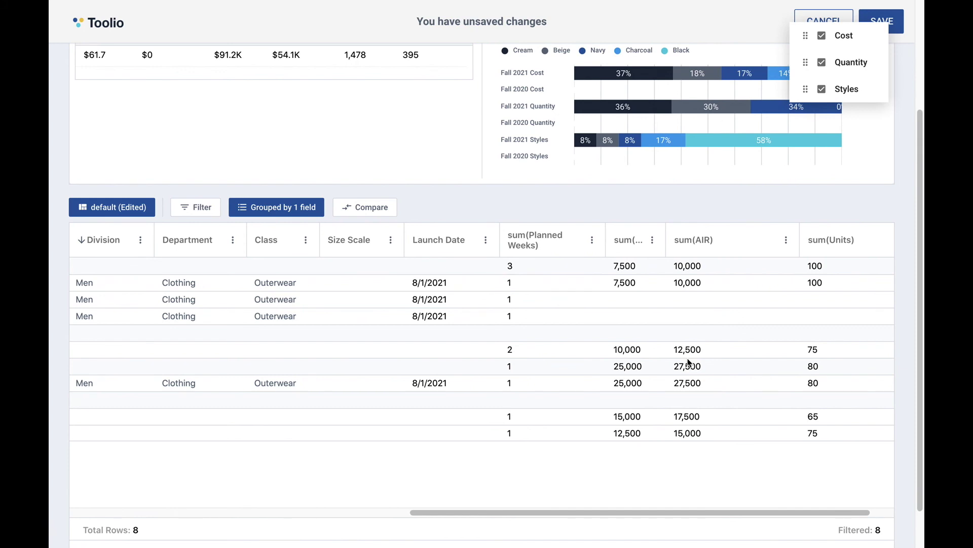
scroll(719, 316, up, 3)
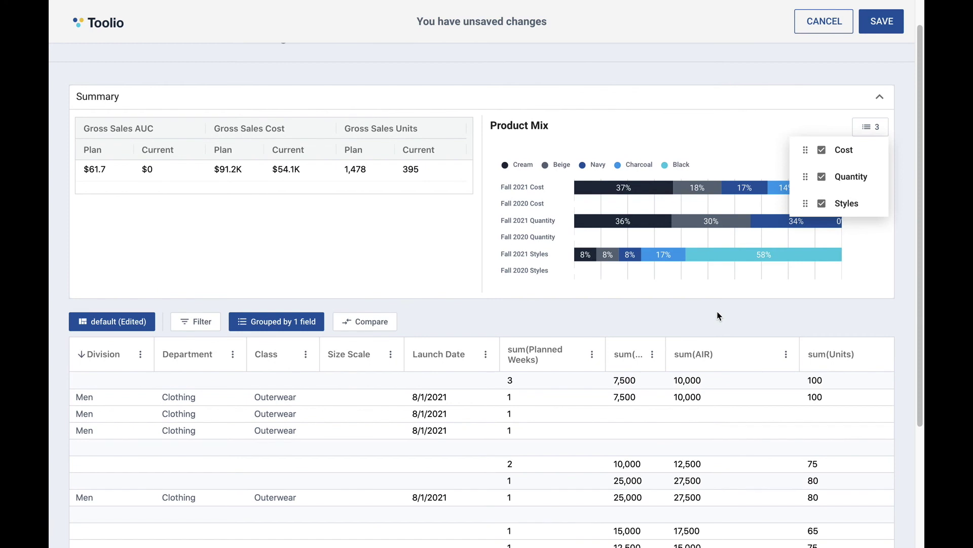
key(Tab)
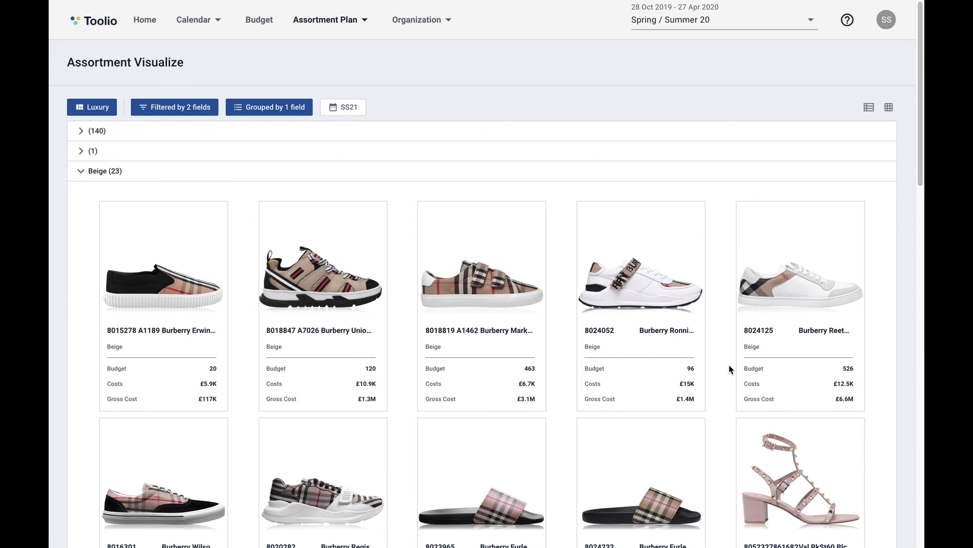
scroll(730, 369, down, 1)
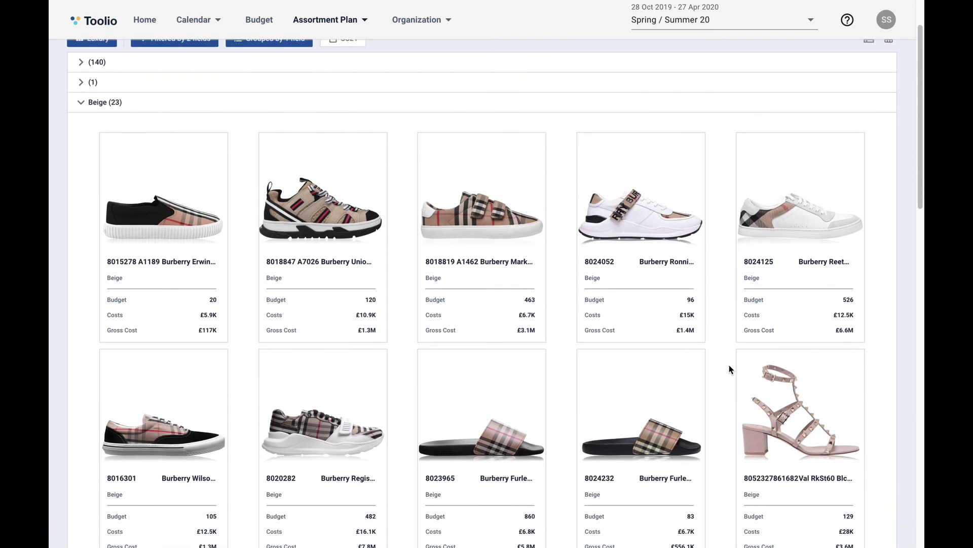
scroll(730, 369, down, 1)
scroll(729, 369, up, 1)
scroll(729, 369, up, 1)
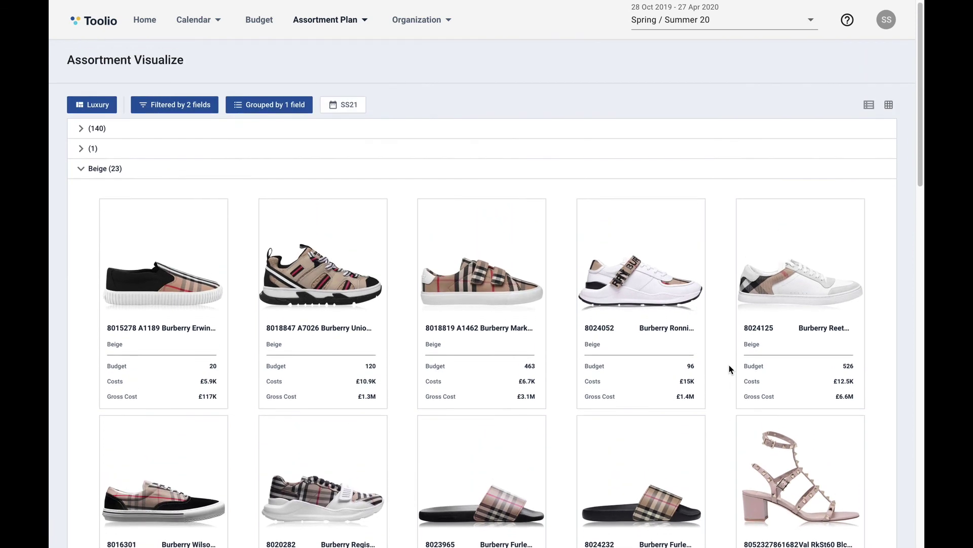
scroll(730, 369, down, 2)
scroll(730, 369, down, 3)
scroll(730, 369, down, 1)
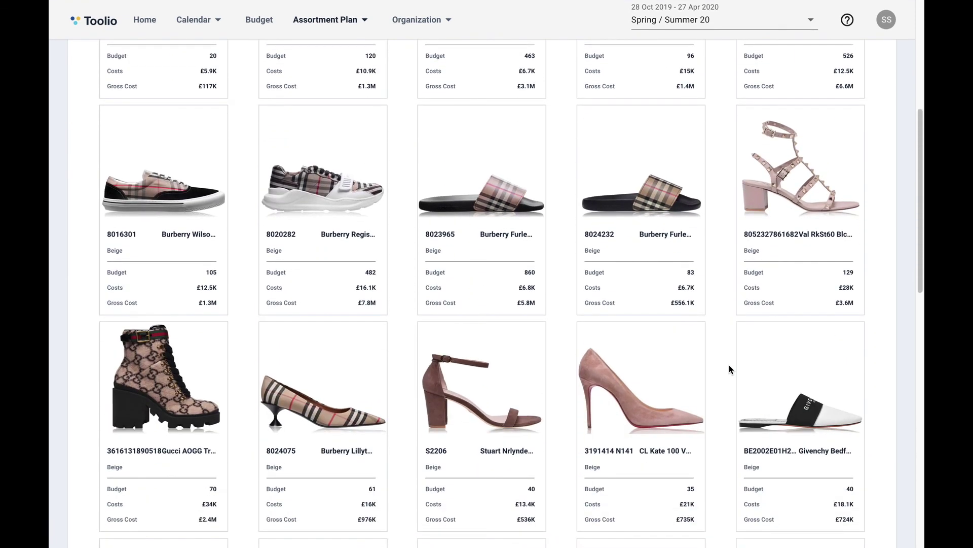
scroll(730, 366, down, 1)
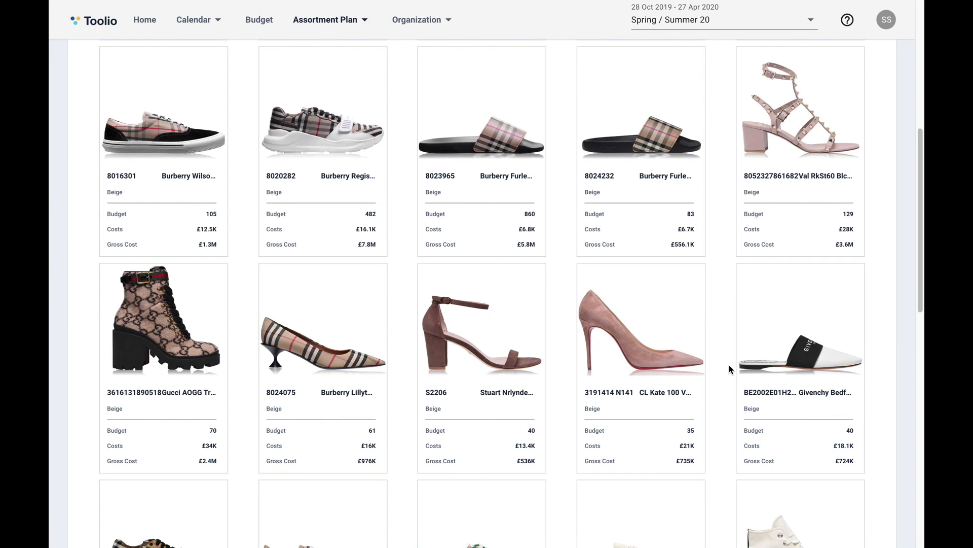
scroll(730, 369, up, 1)
scroll(729, 370, up, 2)
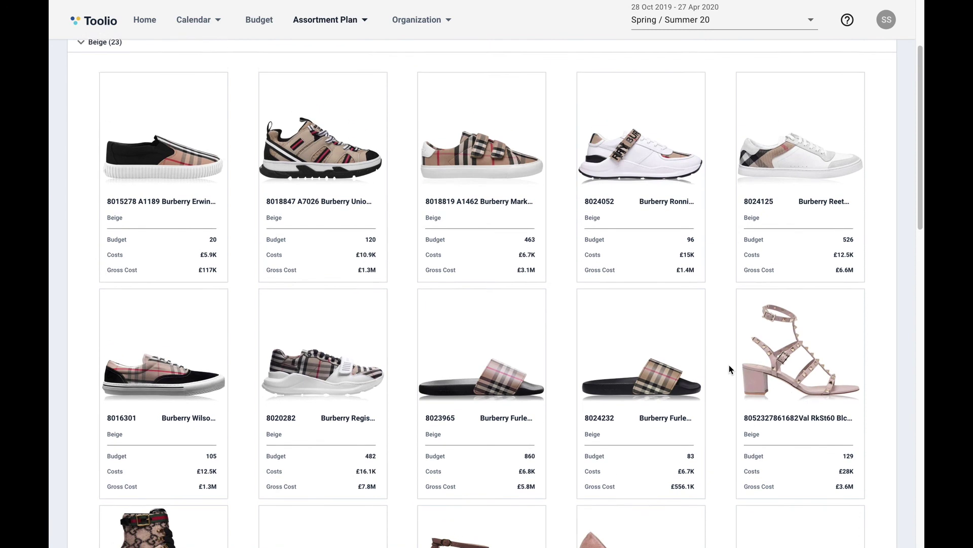
scroll(729, 367, up, 2)
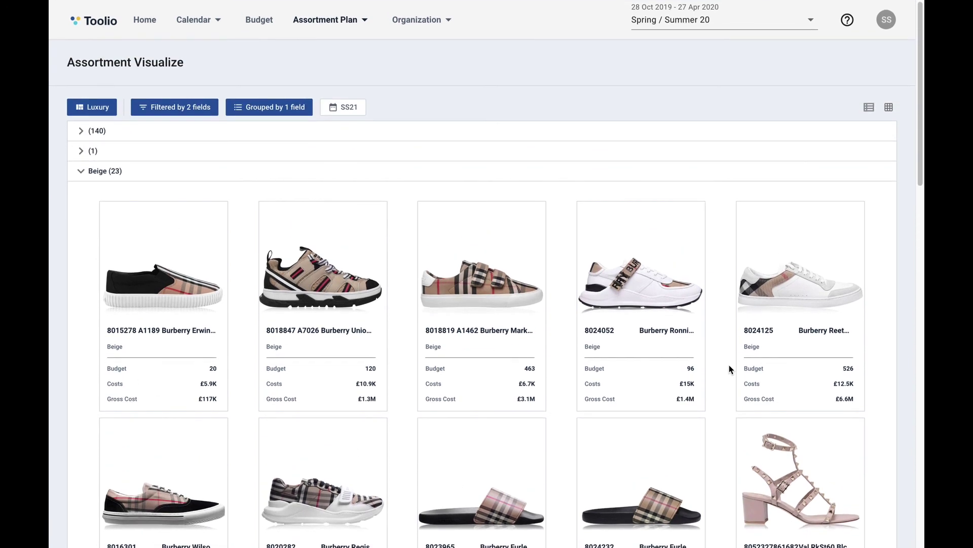